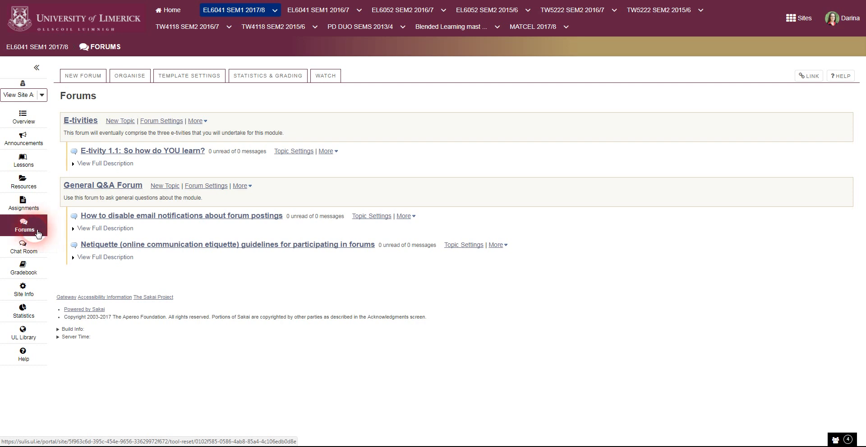
Create a new forum in the module site and title it "Student Lounge".
left_click(125, 188)
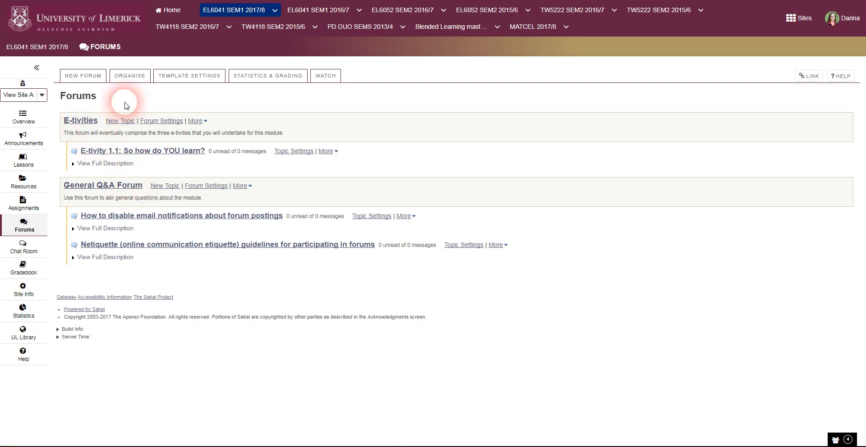
left_click(94, 80)
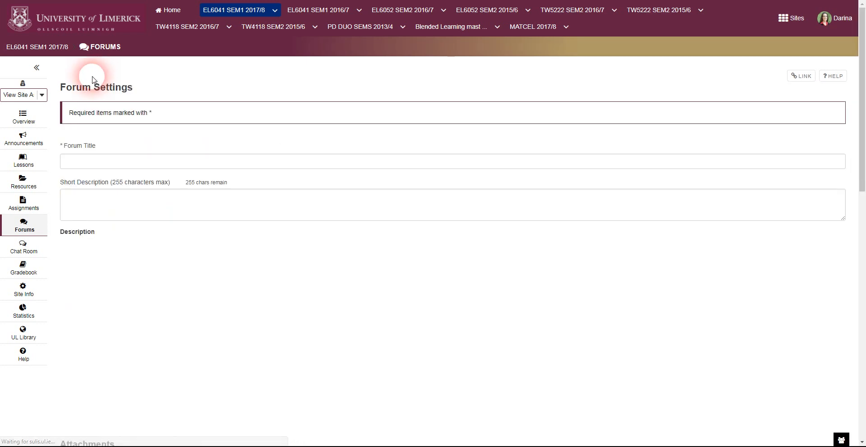
left_click(117, 163)
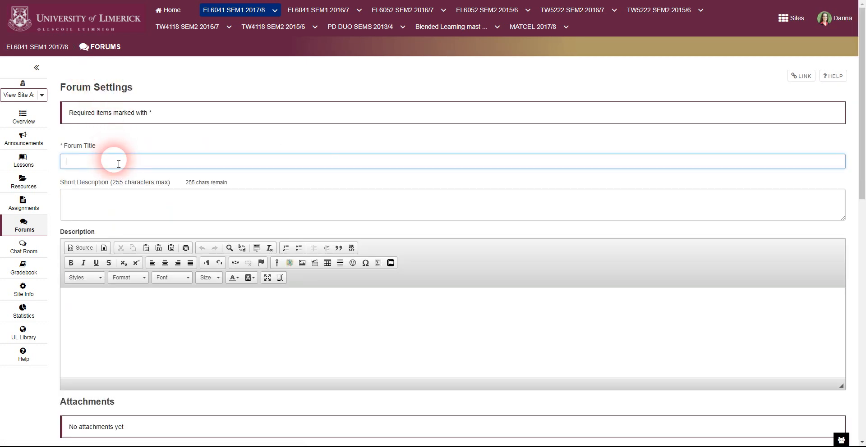
type("Student Lounge")
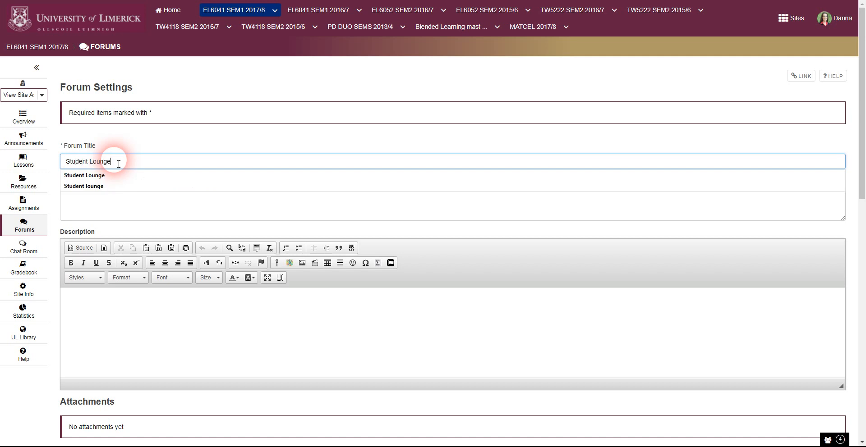
Enter "Use this student lounge to get to know one another." as the forum's full description.
left_click(110, 208)
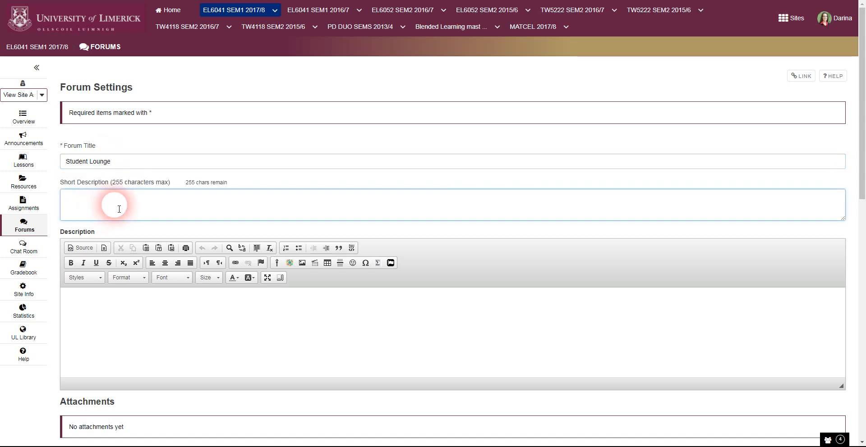
left_click(149, 328)
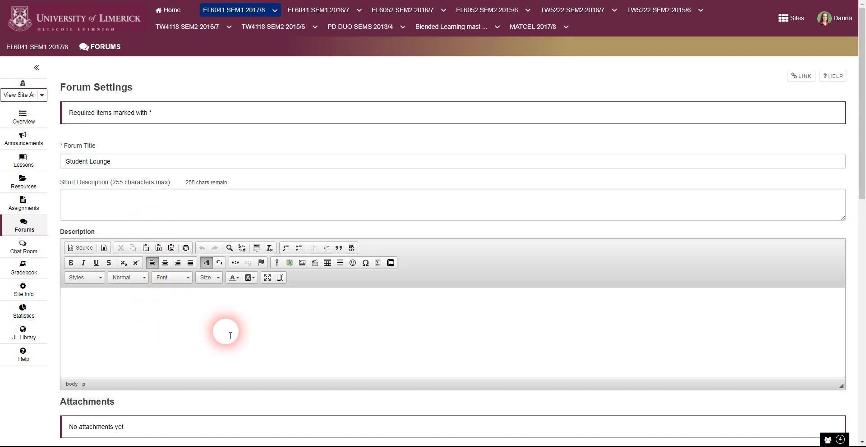
type("Use this ")
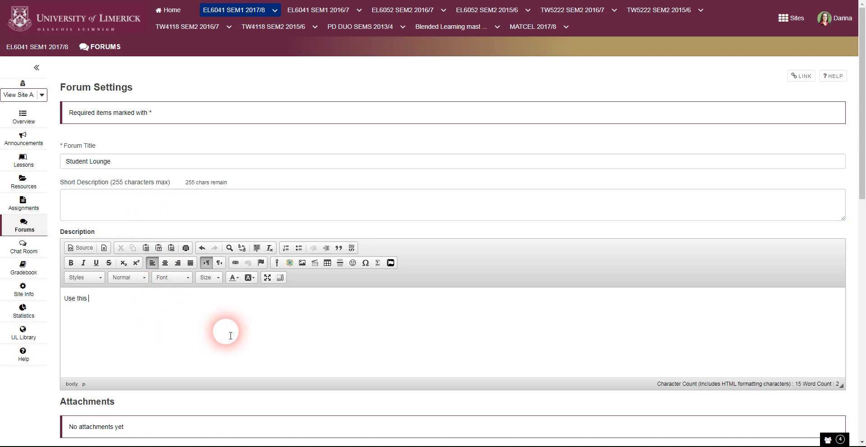
type("student lounge to get to kno")
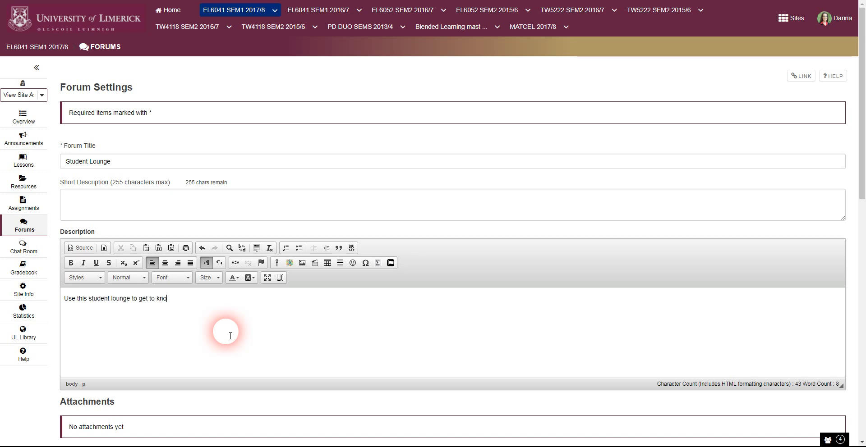
type("w one another.")
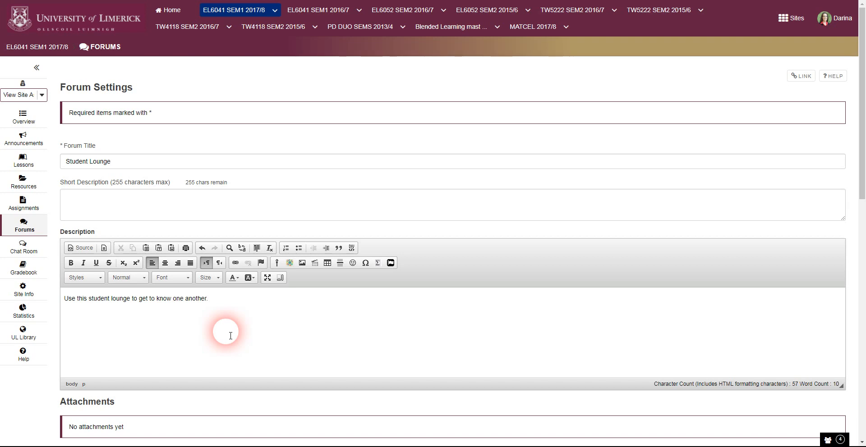
Set the Student Lounge forum's availability to Show immediately and save the forum.
scroll(231, 336, "down", 4)
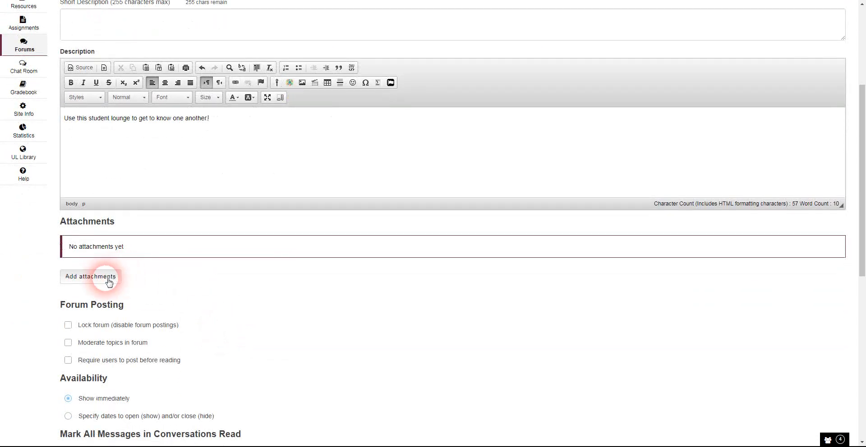
scroll(109, 282, "down", 2)
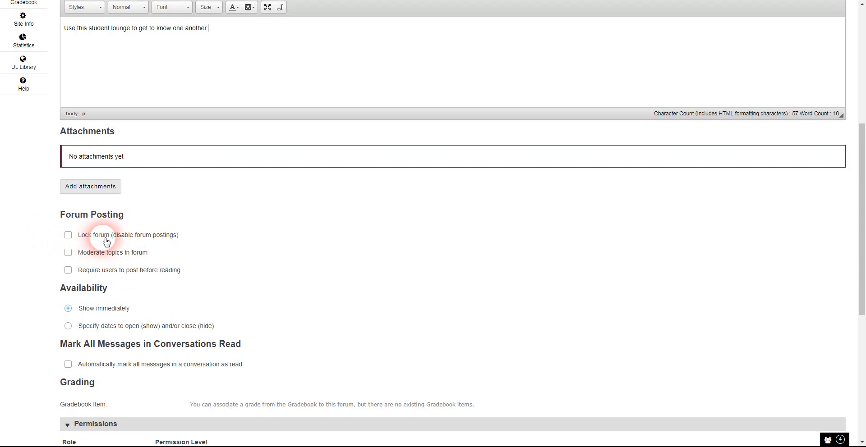
scroll(103, 234, "down", 1)
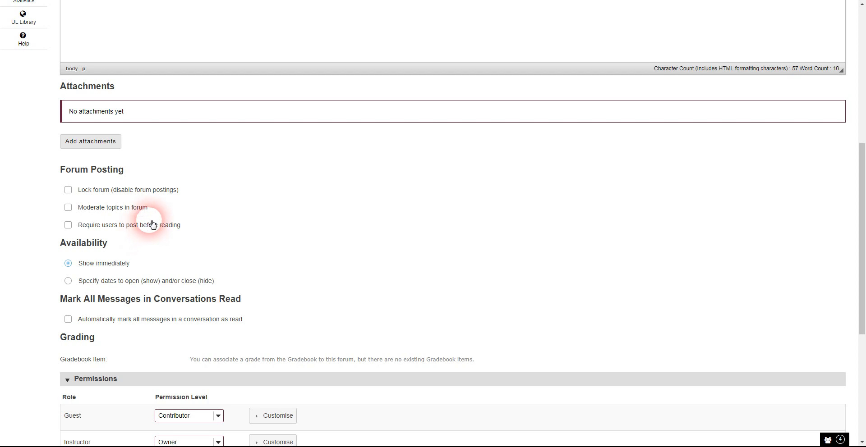
scroll(154, 221, "down", 2)
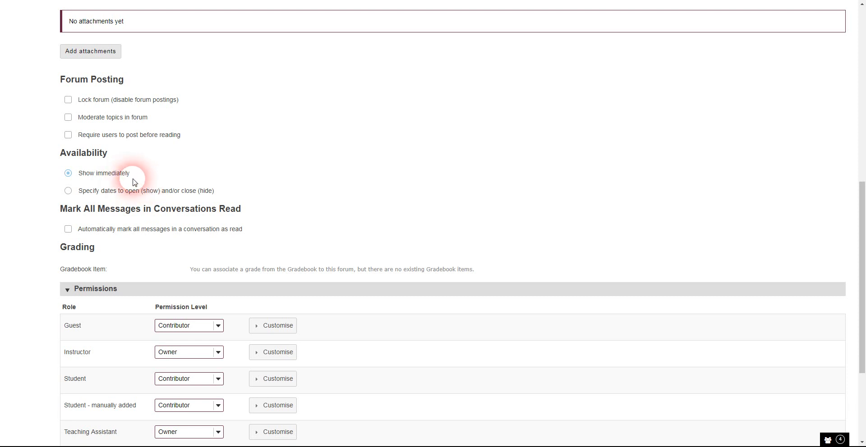
scroll(133, 182, "down", 1)
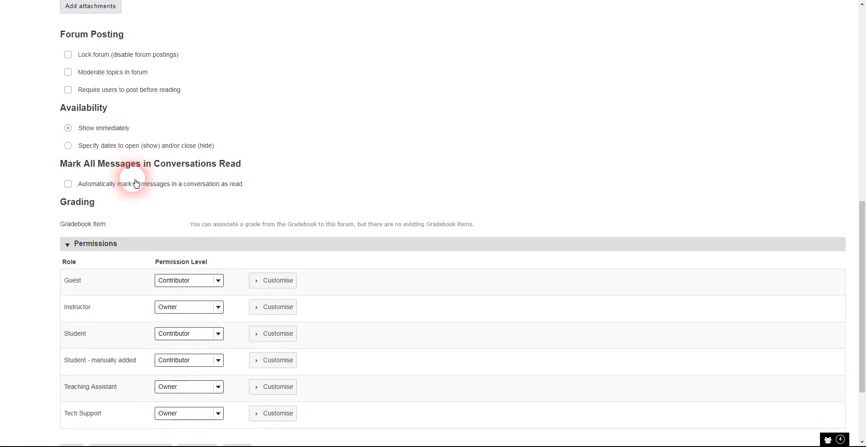
left_click(69, 146)
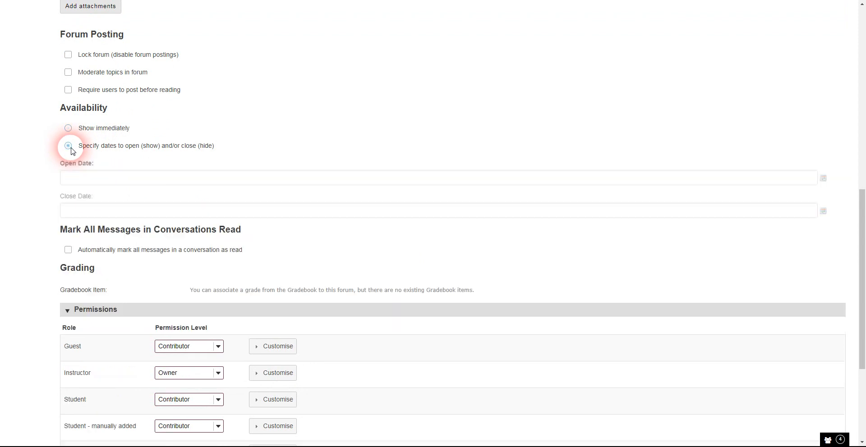
left_click(68, 129)
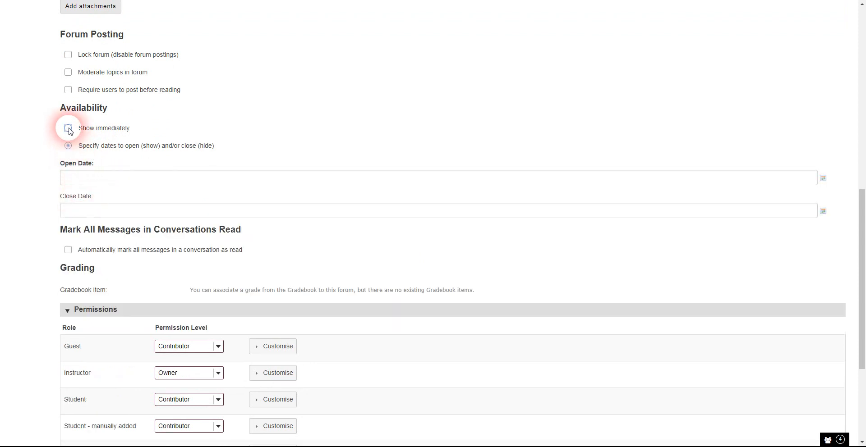
scroll(235, 152, "down", 3)
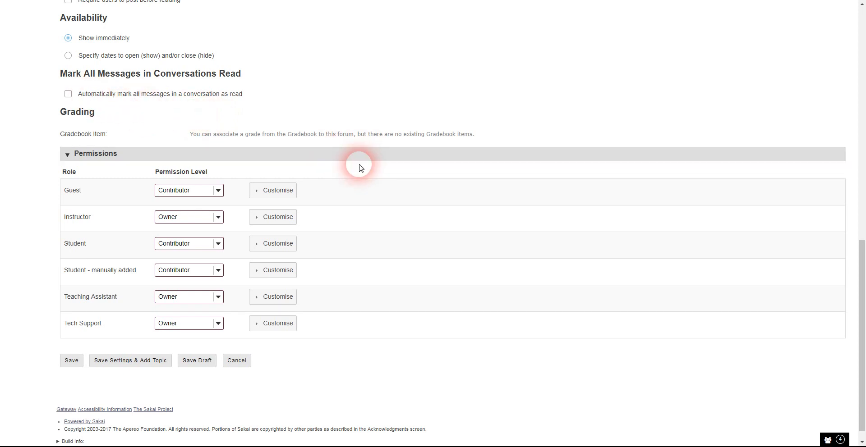
scroll(359, 166, "down", 1)
left_click(72, 346)
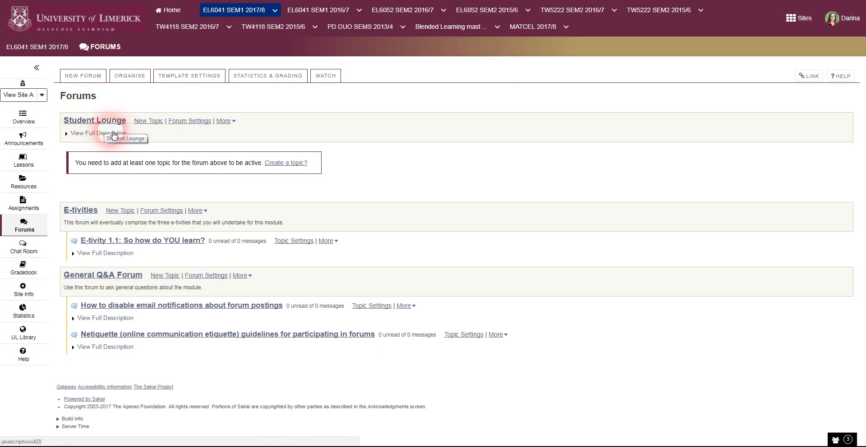
Expand the Student Lounge forum's full description and create a topic in it titled "Getting to know one another".
left_click(113, 134)
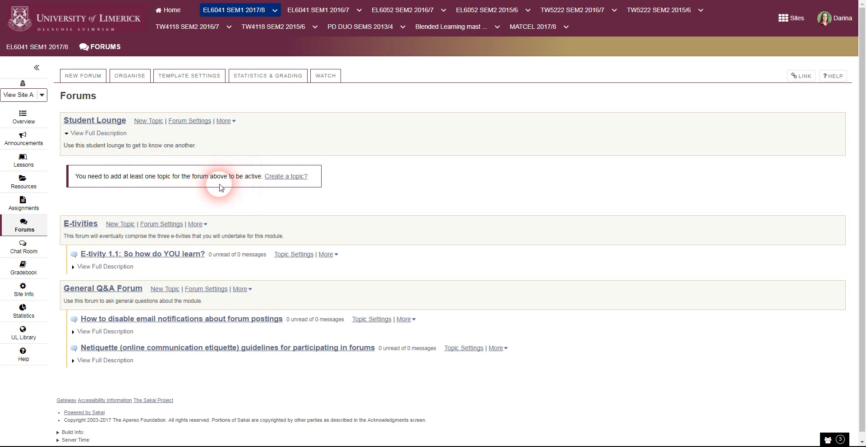
left_click(291, 180)
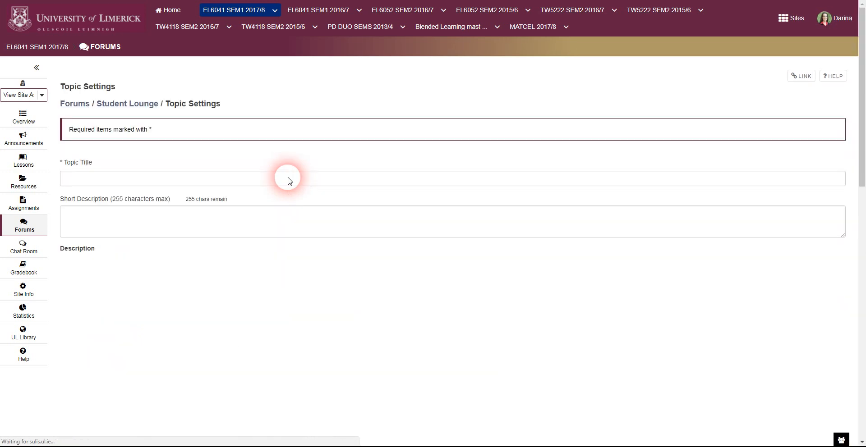
left_click(198, 182)
type("G")
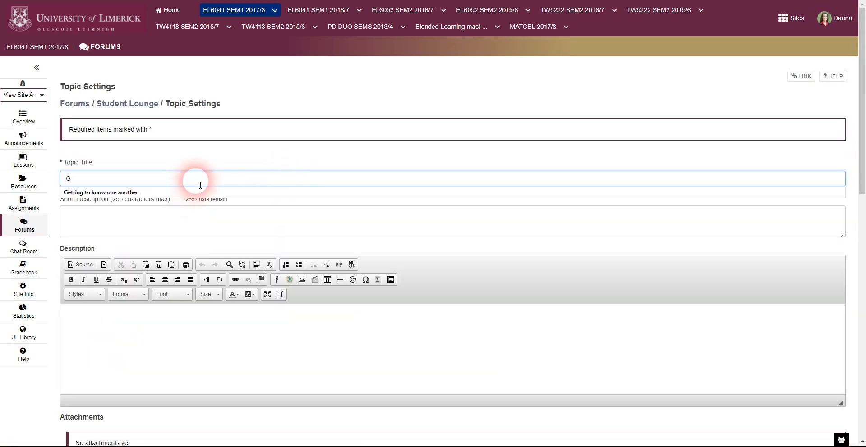
type("etting to know one another")
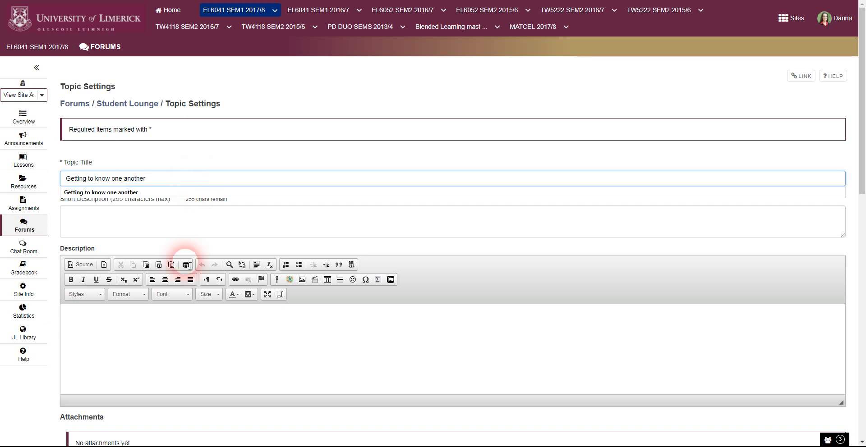
Enter "Use this topic to get to know one another." as the topic's full description.
left_click(171, 360)
type("use this ")
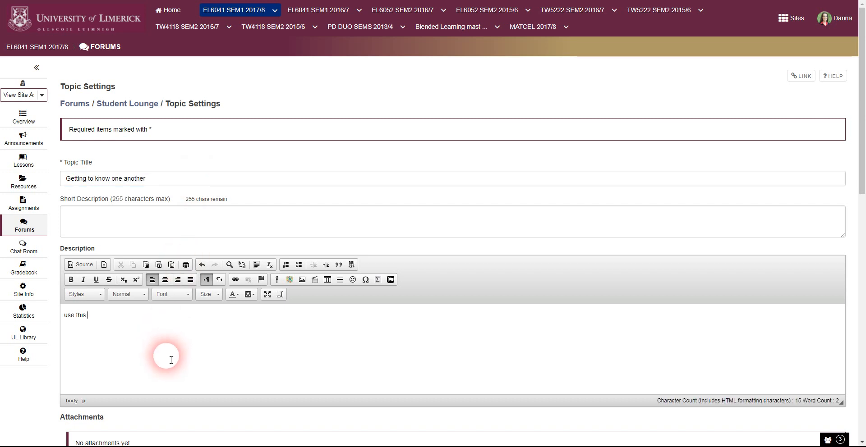
type("topic to get to know one another.")
left_click(69, 317)
key("BackSpace")
type("U")
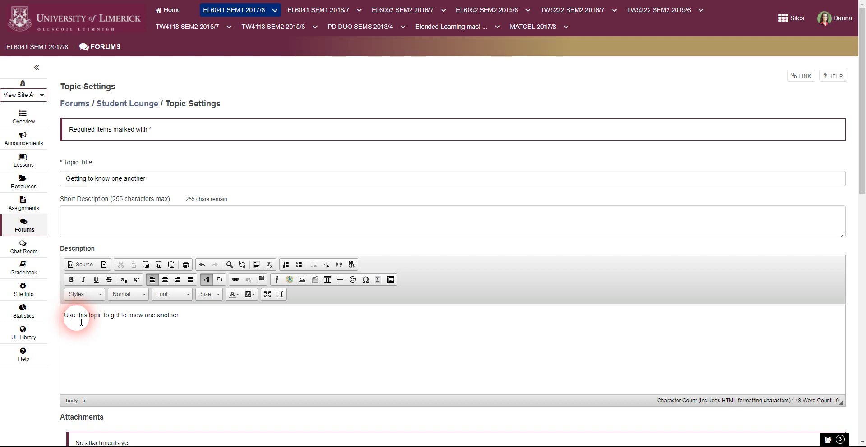
Review the topic's posting, availability and permission settings, and save the topic.
scroll(77, 320, "down", 5)
scroll(118, 293, "down", 2)
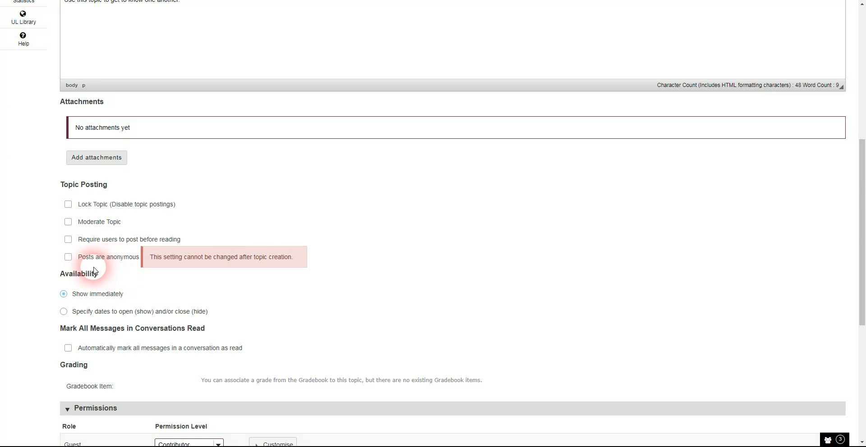
scroll(93, 269, "down", 2)
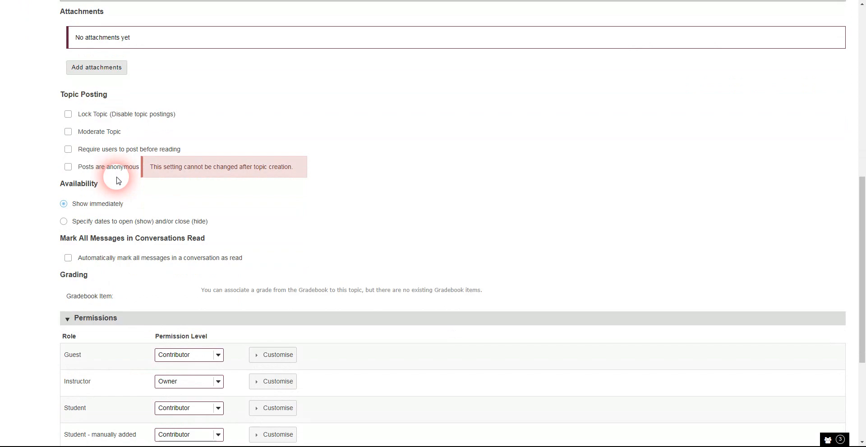
scroll(118, 180, "down", 4)
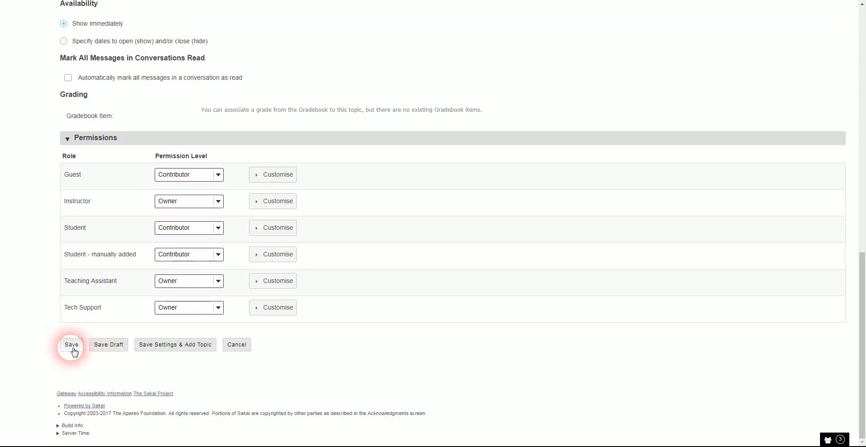
left_click(72, 345)
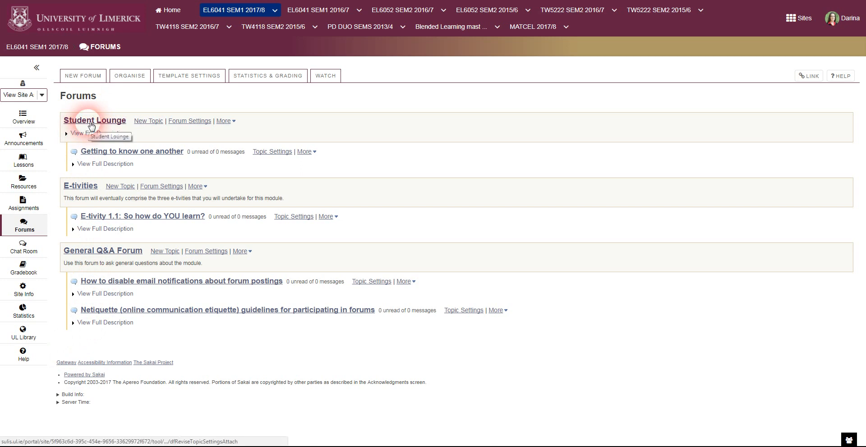
Start a new conversation titled "Hi there" in the "Getting to know one another" topic.
left_click(163, 157)
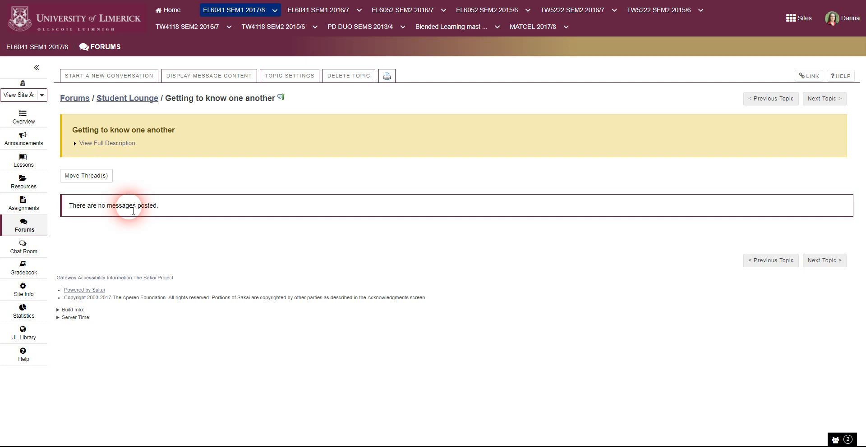
left_click(107, 81)
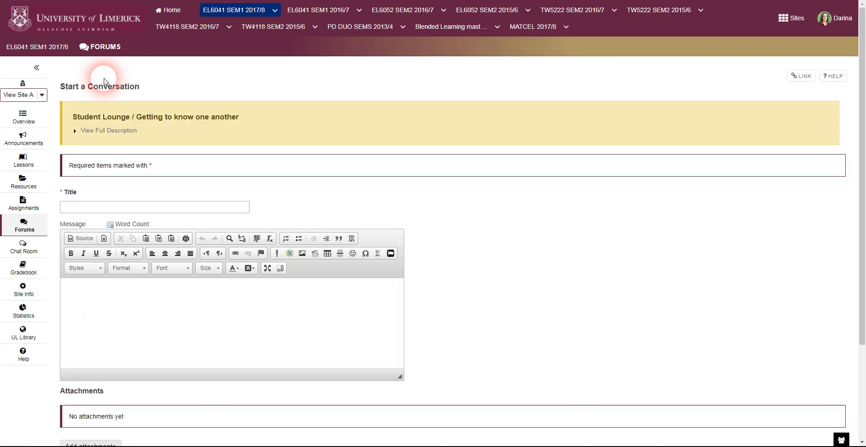
left_click(114, 181)
left_click(121, 208)
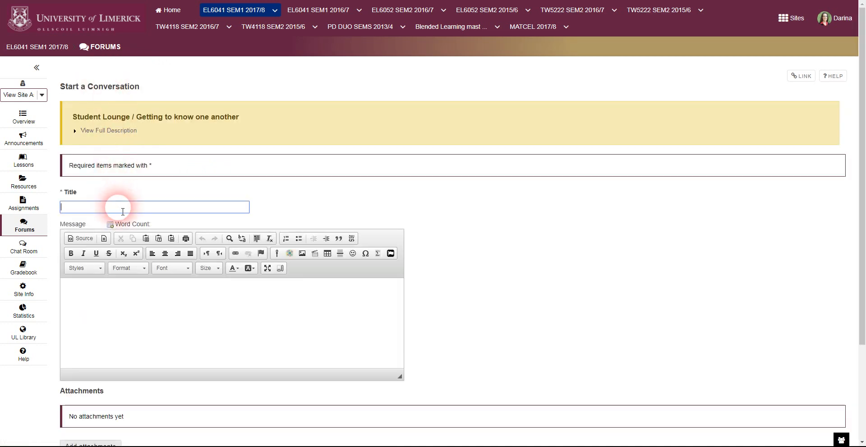
type("Hi there")
key("Tab")
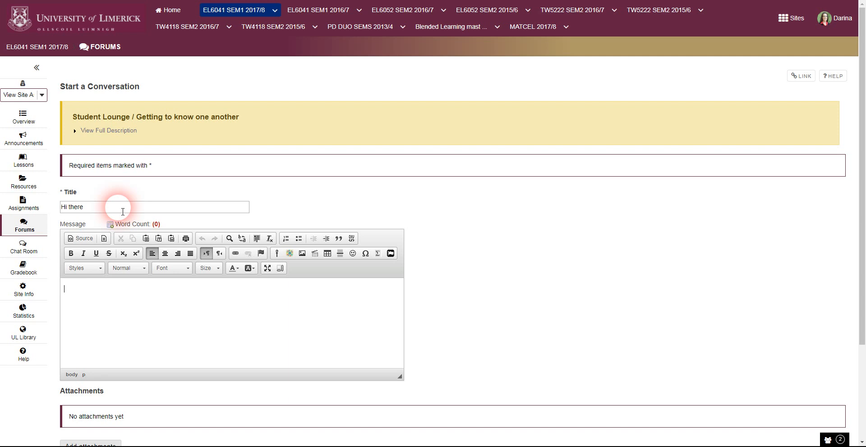
Write the message "My name is" followed by the author's first name and an ellipsis, and post the conversation.
type("My name is Darina")
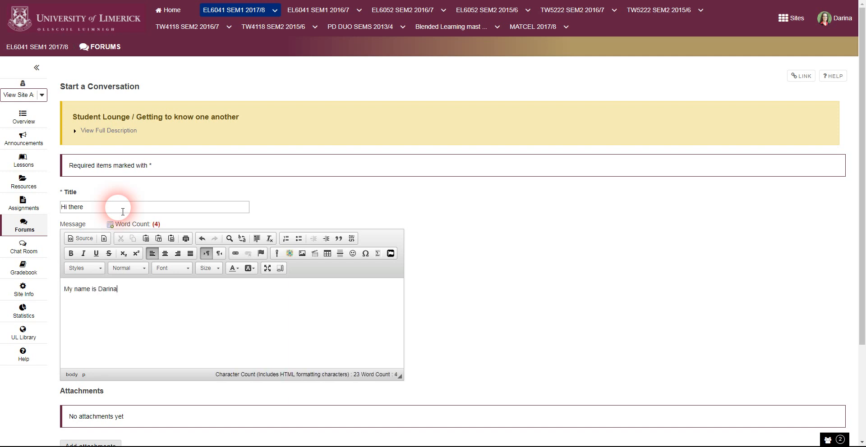
type("...")
scroll(112, 301, "down", 3)
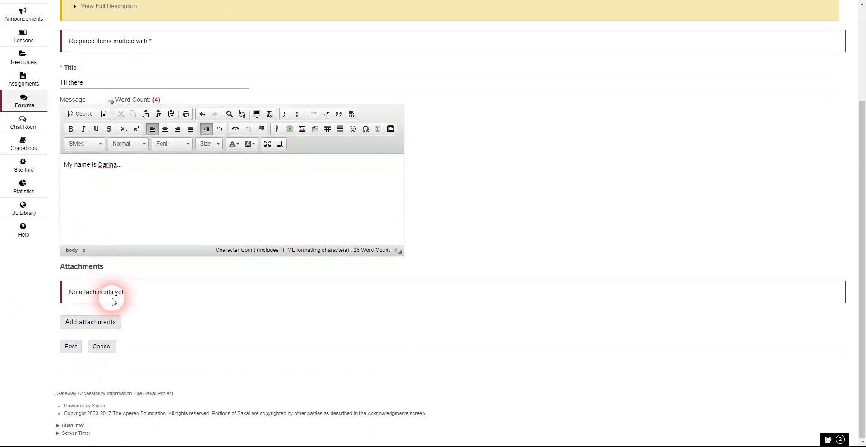
left_click(71, 348)
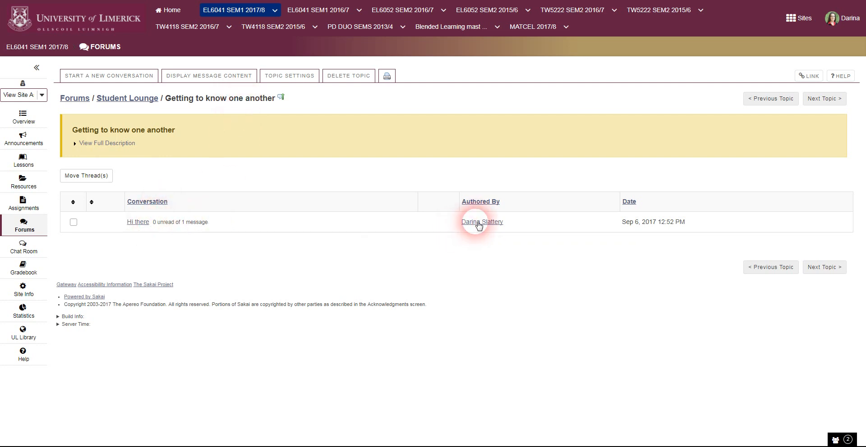
View the posted "Hi there" conversation and return to the forums overview.
left_click(141, 222)
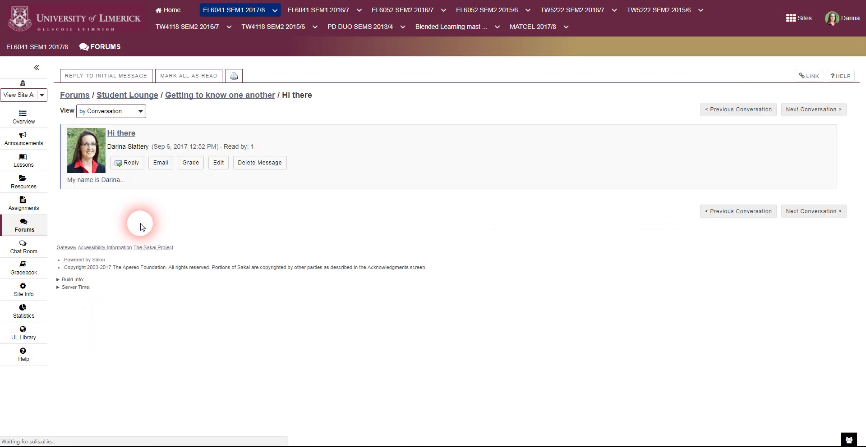
left_click(24, 224)
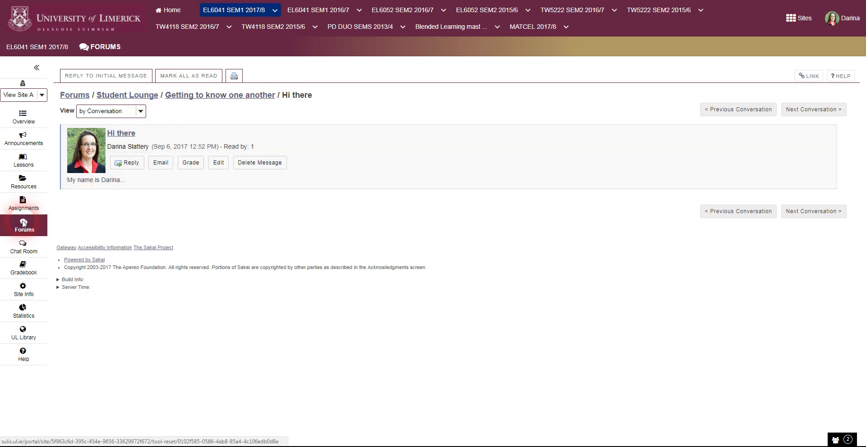
left_click(118, 123)
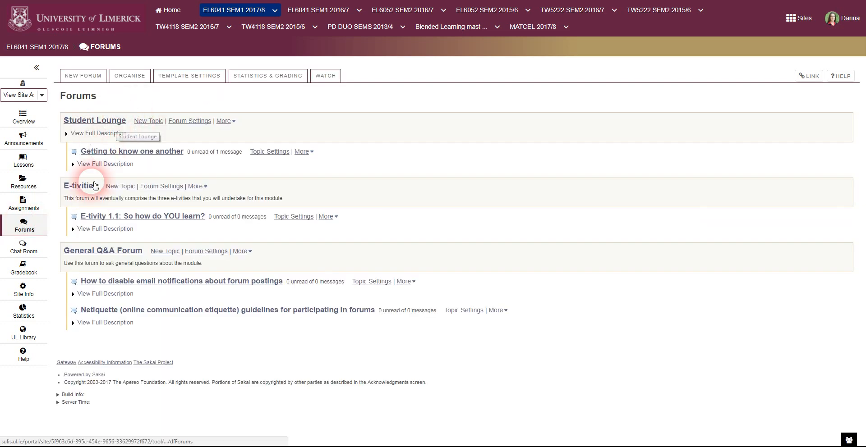